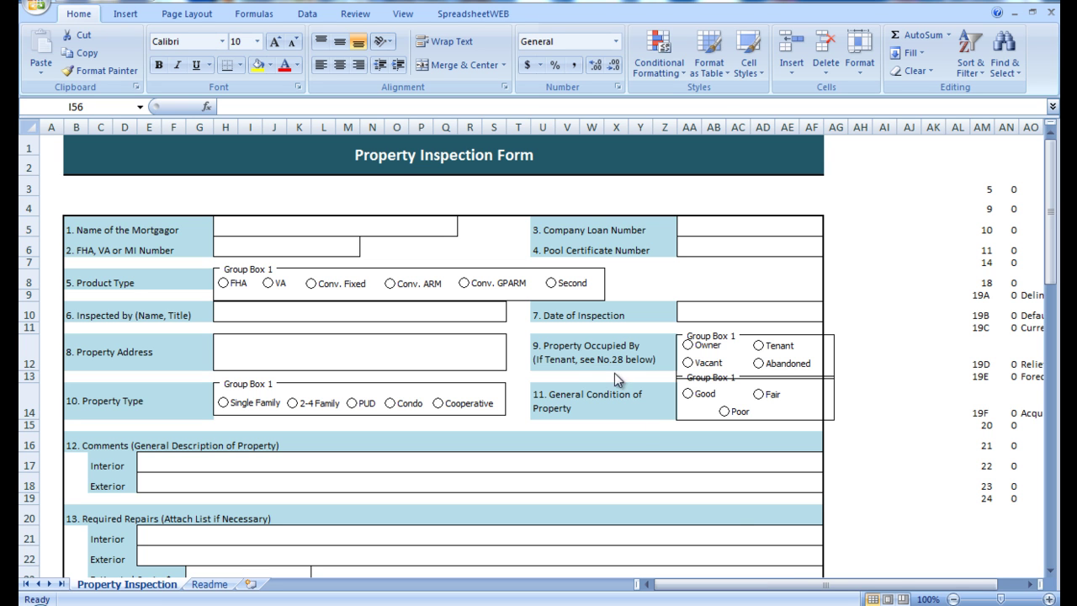
- Check the SpreadsheetWEB control panel in the browser, then return to the Property Inspection Form workbook
{"action": "scroll", "coordinate": [607, 361], "scroll_direction": "down", "scroll_amount": 8}
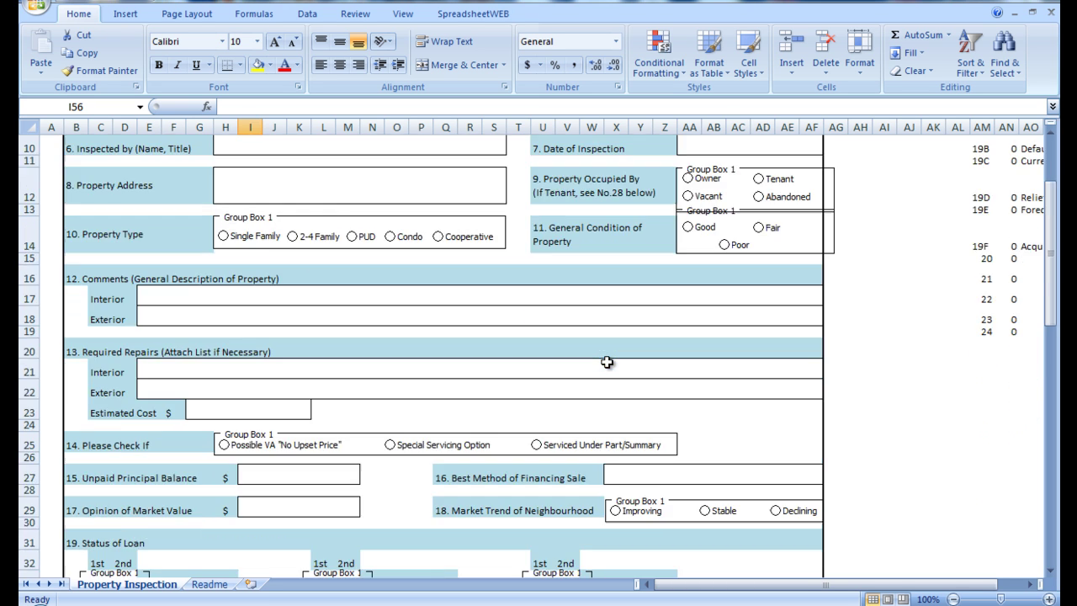
{"action": "scroll", "coordinate": [608, 361], "scroll_direction": "up", "scroll_amount": 8}
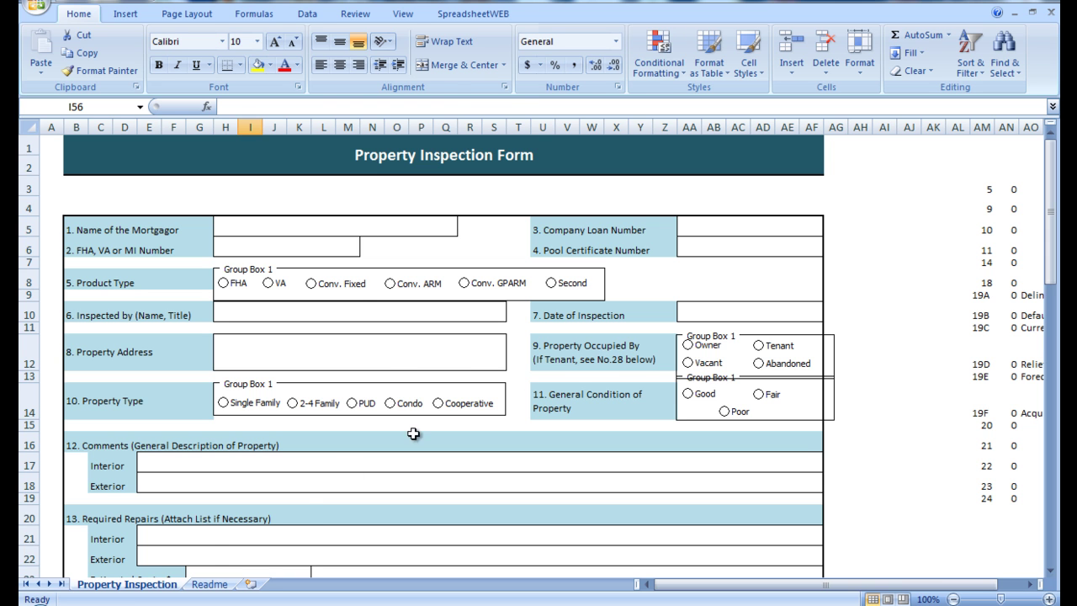
{"action": "left_click", "coordinate": [143, 603]}
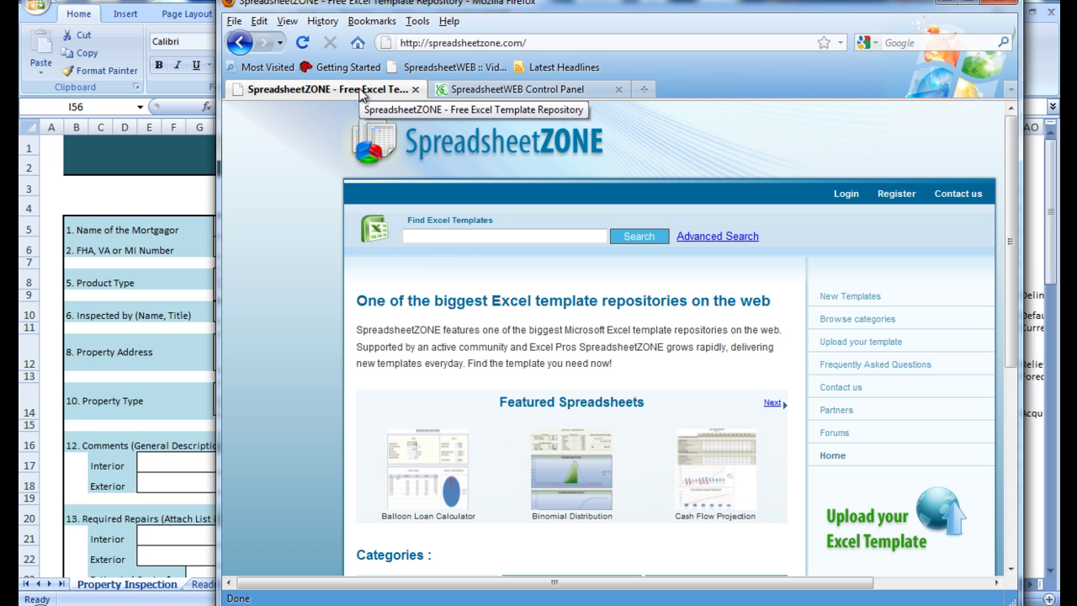
{"action": "left_click", "coordinate": [504, 89]}
{"action": "left_click", "coordinate": [159, 180]}
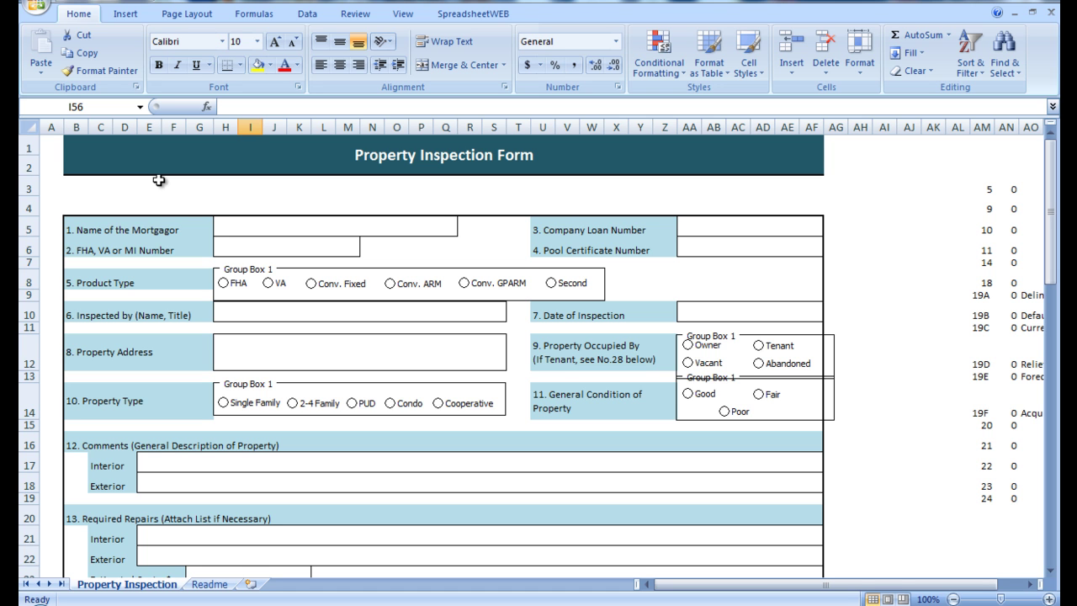
- Run the SpreadsheetWEB Wizard with default settings to create the PropertyInspectionForm web application
{"action": "left_click", "coordinate": [446, 14]}
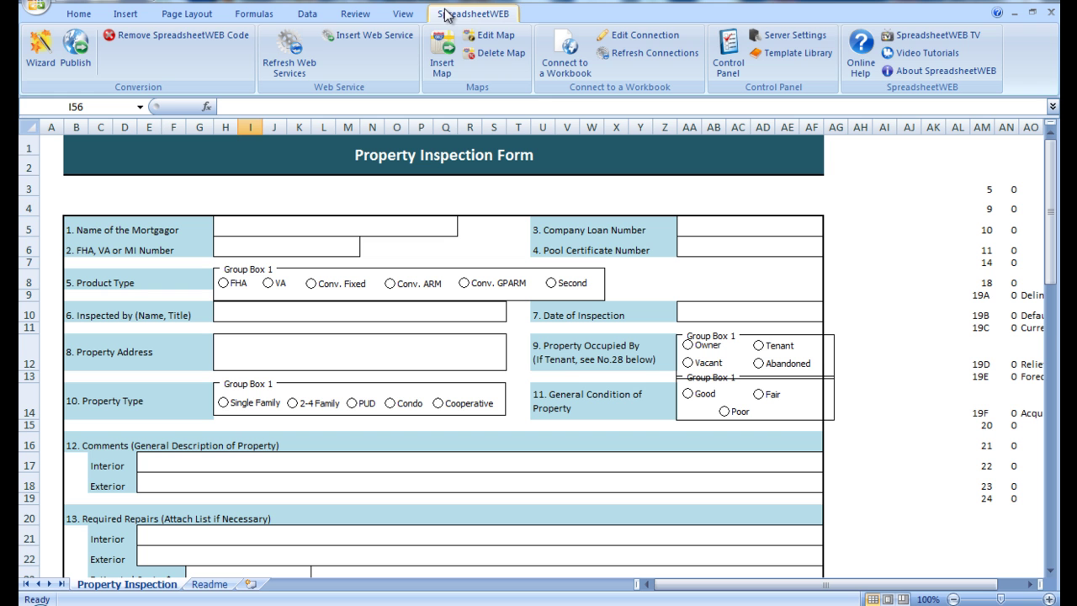
{"action": "left_click", "coordinate": [40, 52]}
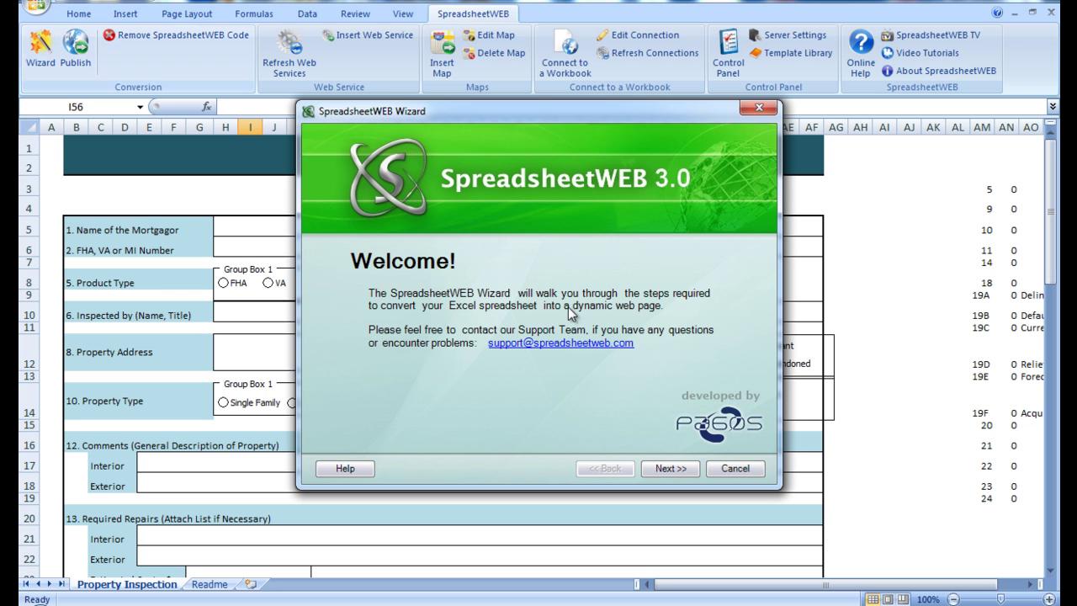
{"action": "left_click", "coordinate": [661, 469]}
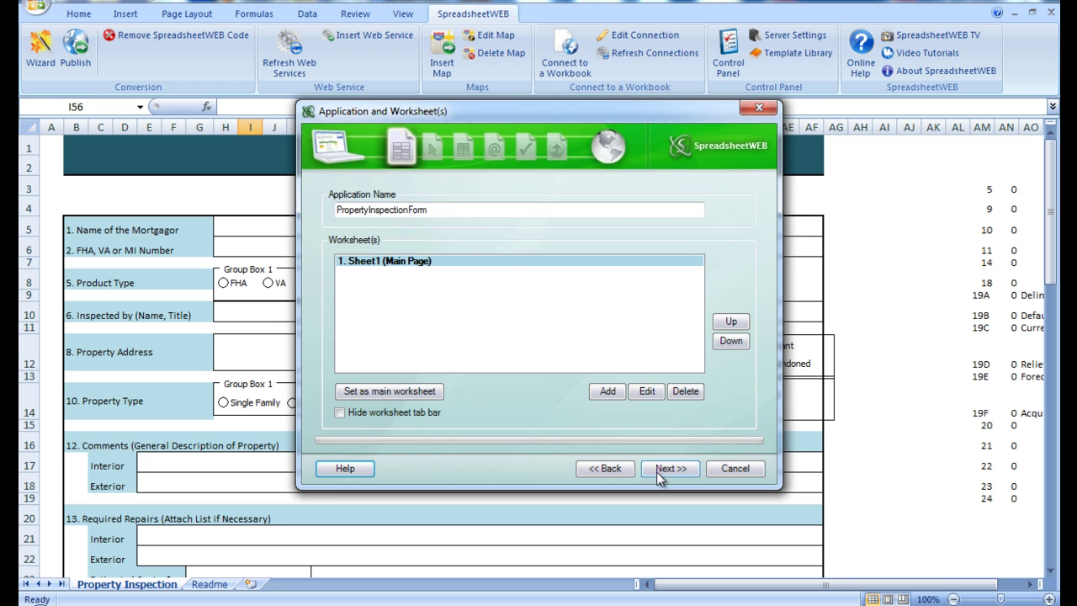
{"action": "left_click", "coordinate": [658, 471]}
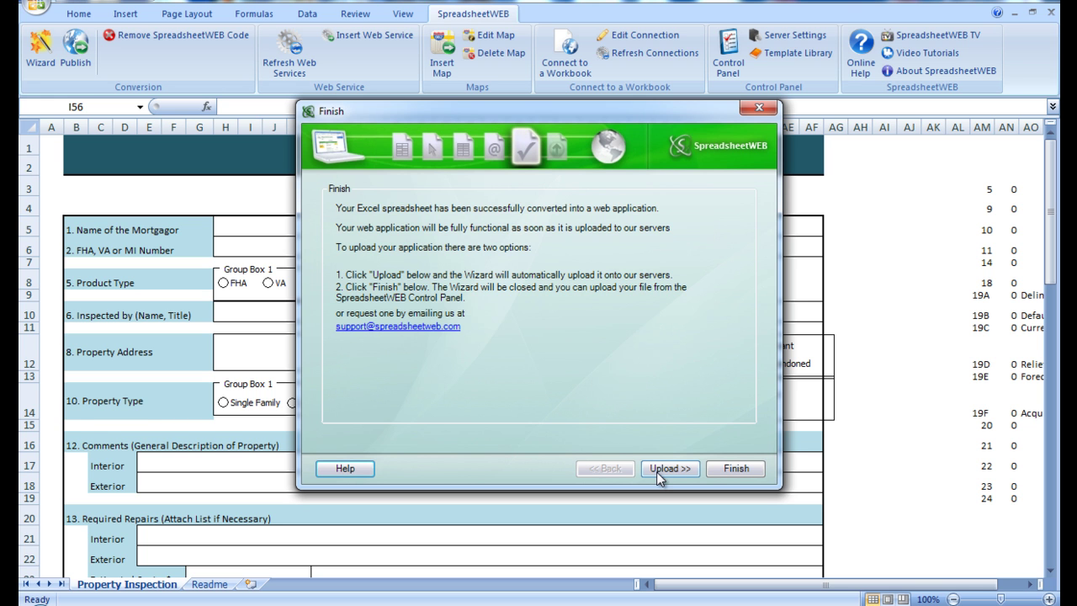
{"action": "left_click", "coordinate": [740, 473]}
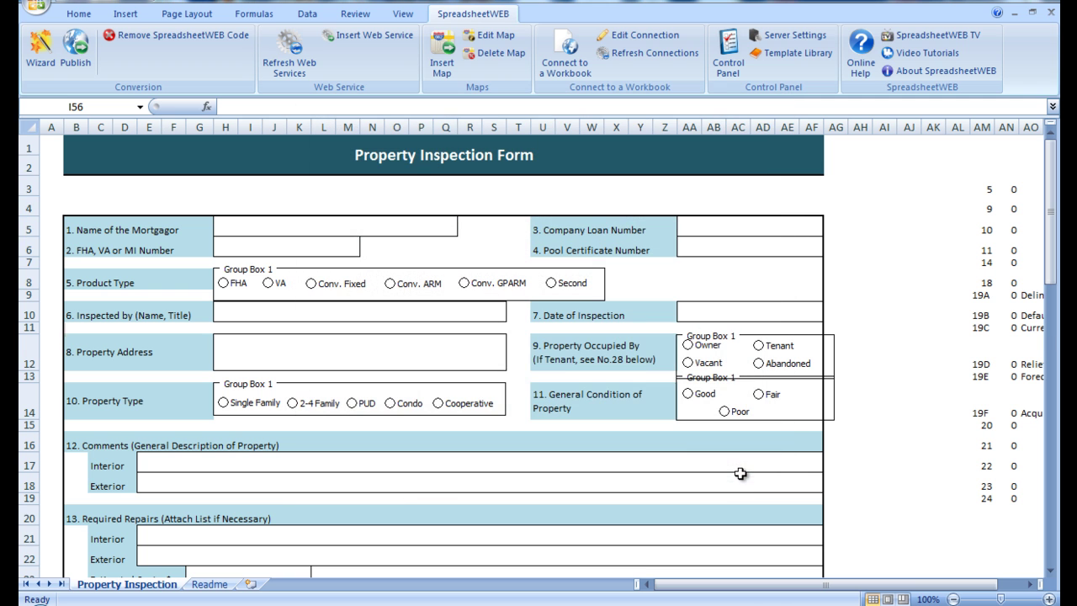
- Save the converted workbook, sign in to the Control Panel, and begin adding a web application
{"action": "left_click", "coordinate": [32, 9]}
{"action": "left_click", "coordinate": [88, 107]}
{"action": "mouse_move", "coordinate": [124, 604]}
{"action": "left_click", "coordinate": [125, 522]}
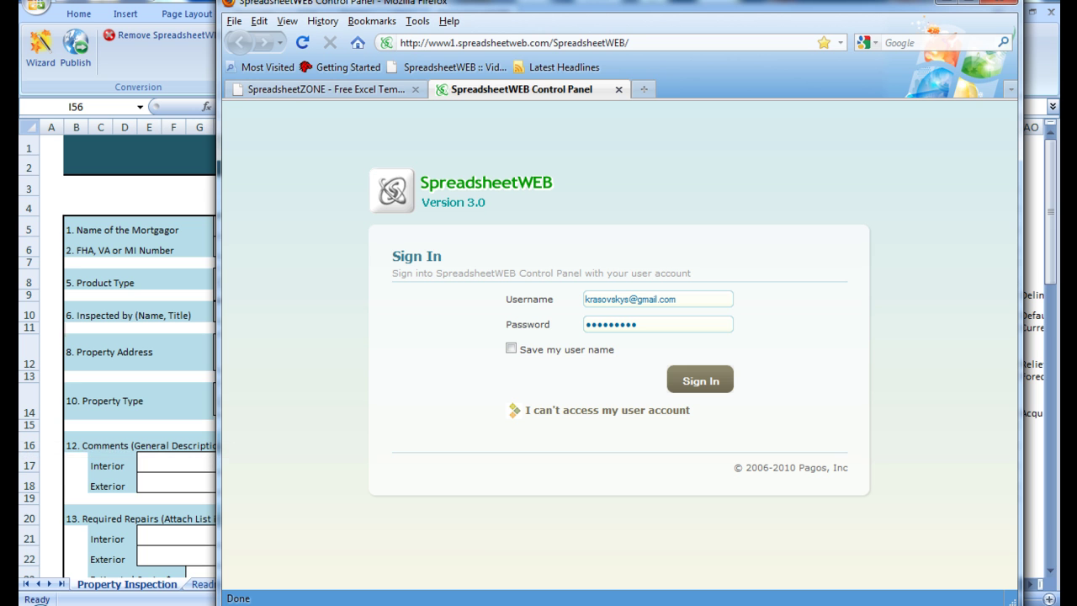
{"action": "left_click", "coordinate": [710, 378]}
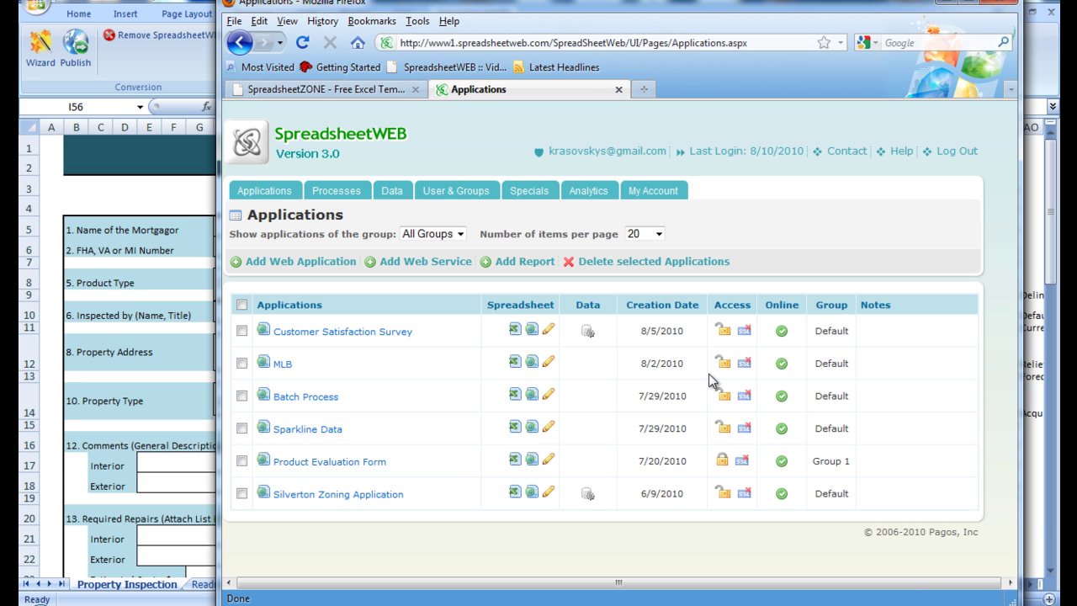
{"action": "left_click", "coordinate": [330, 262]}
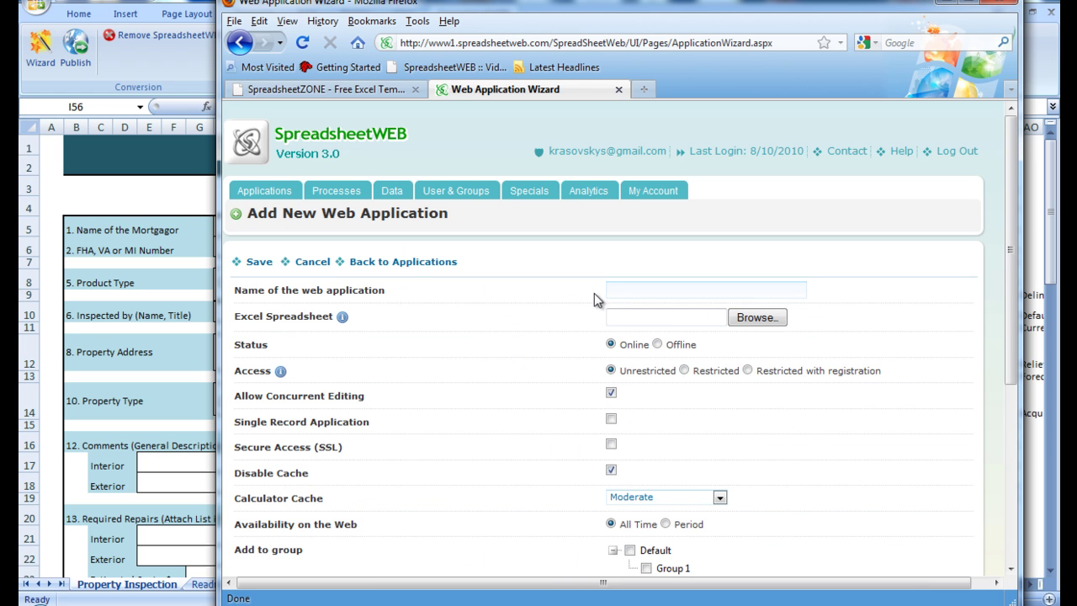
- Add a web application named 'Property Inspection Form' in the Default group and save it
{"action": "left_click", "coordinate": [628, 290]}
{"action": "type", "text": "Property Inspection Form"}
{"action": "scroll", "coordinate": [425, 136], "scroll_direction": "down", "scroll_amount": 5}
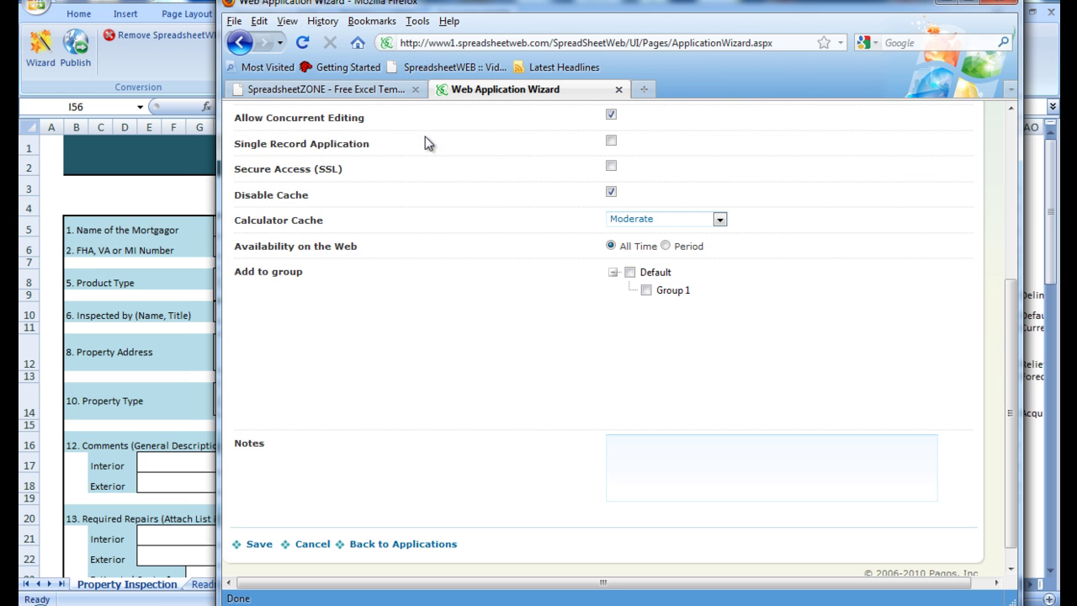
{"action": "left_click", "coordinate": [630, 273]}
{"action": "left_click", "coordinate": [271, 545]}
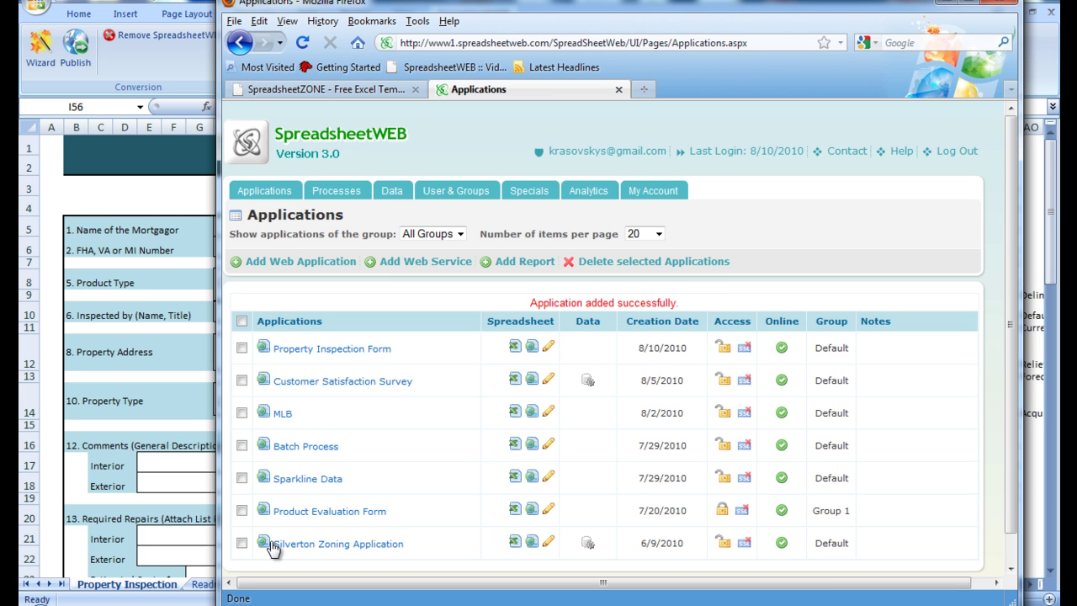
- Open the published Property Inspection Form and submit the filled-in record as the first entry
{"action": "left_click", "coordinate": [349, 348]}
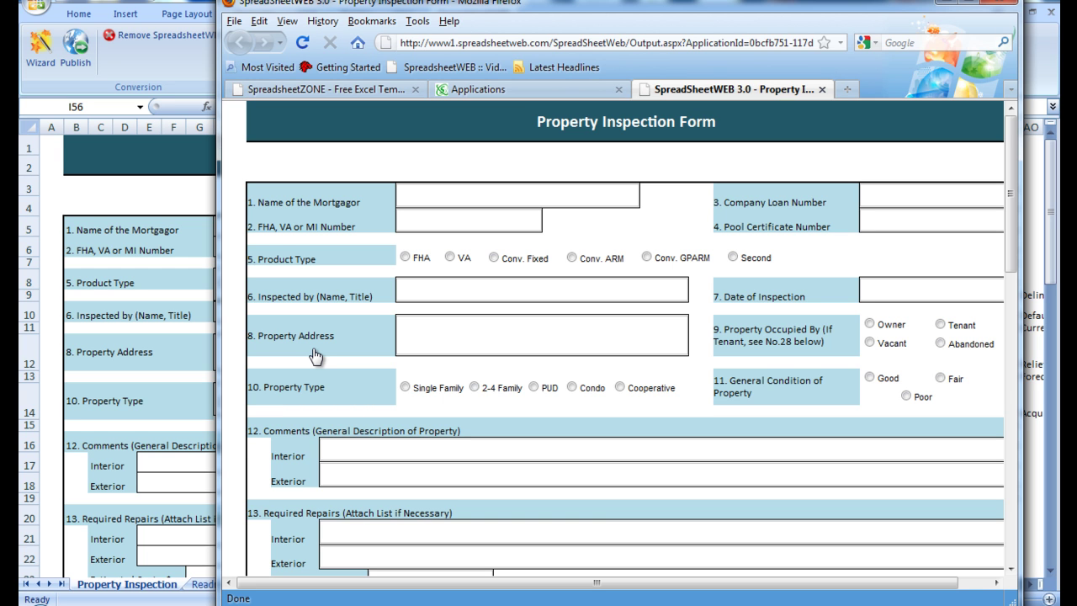
{"action": "scroll", "coordinate": [315, 357], "scroll_direction": "down", "scroll_amount": 10}
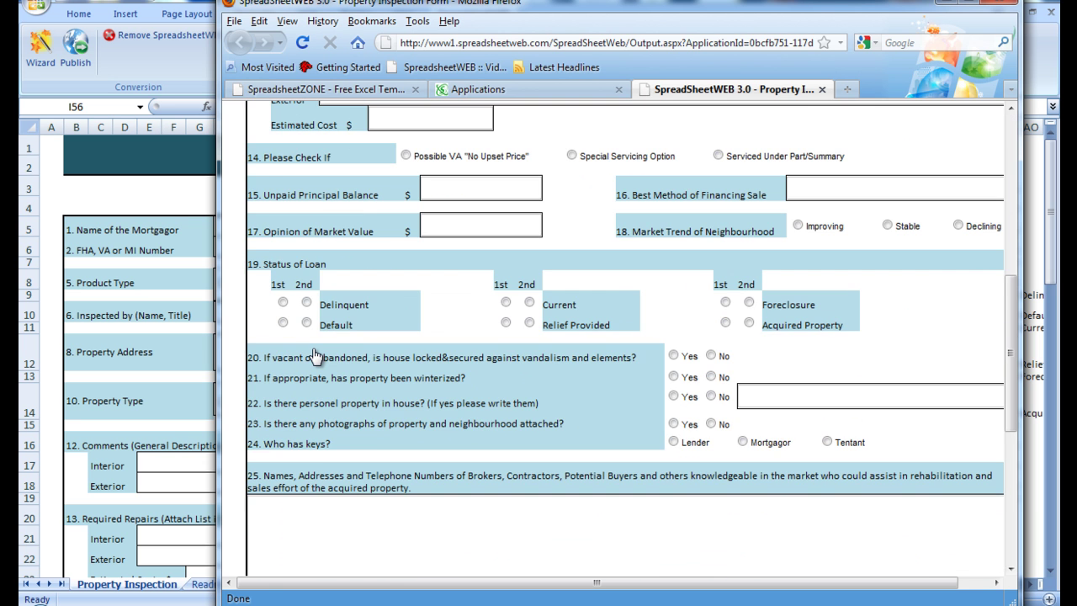
{"action": "scroll", "coordinate": [315, 357], "scroll_direction": "up", "scroll_amount": 10}
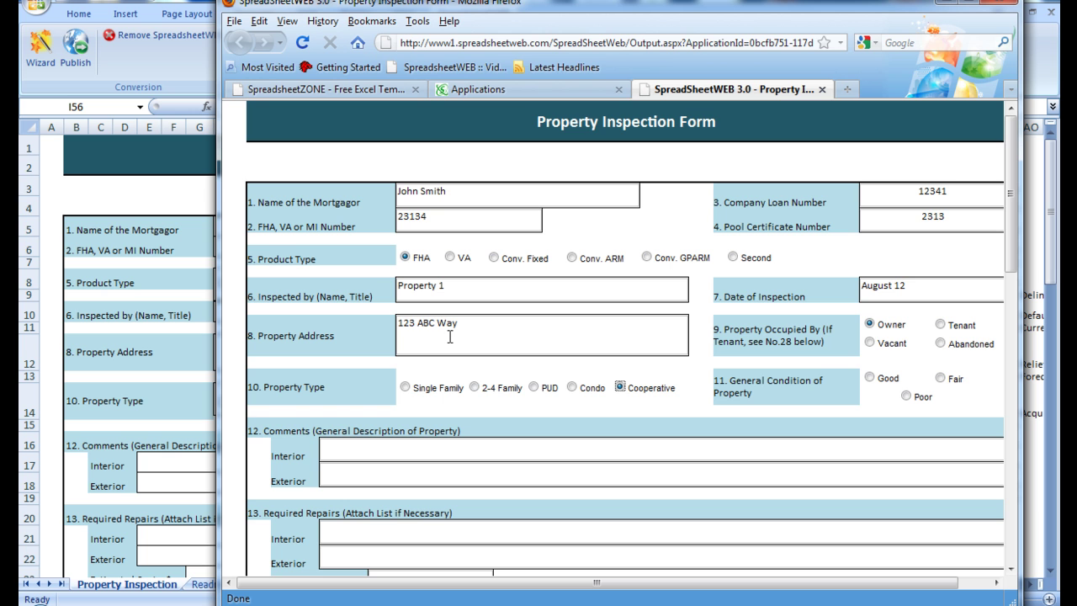
{"action": "scroll", "coordinate": [450, 337], "scroll_direction": "down", "scroll_amount": 20}
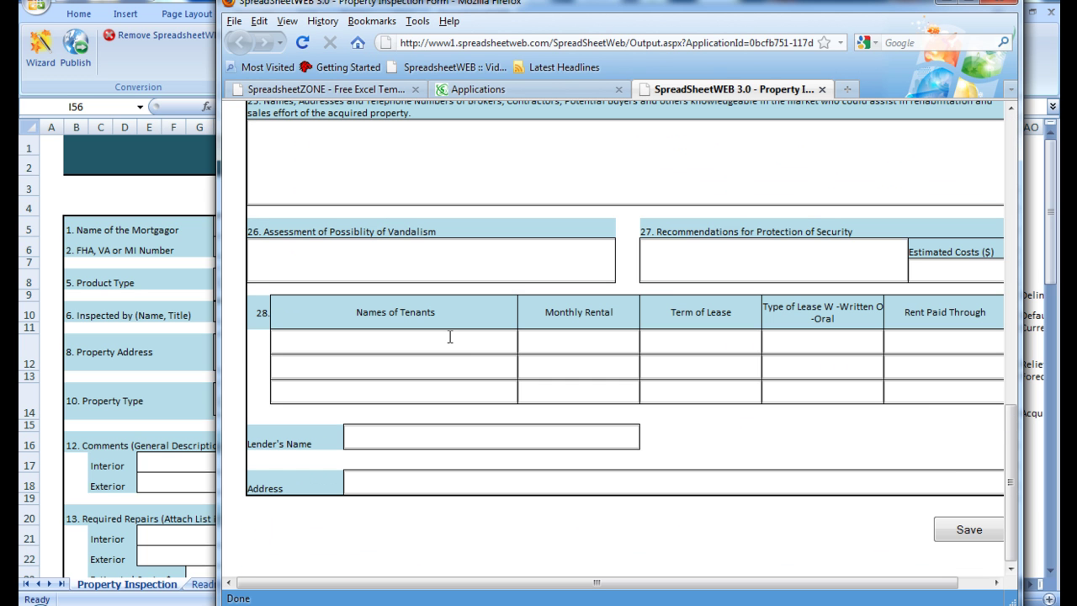
{"action": "left_click", "coordinate": [955, 528]}
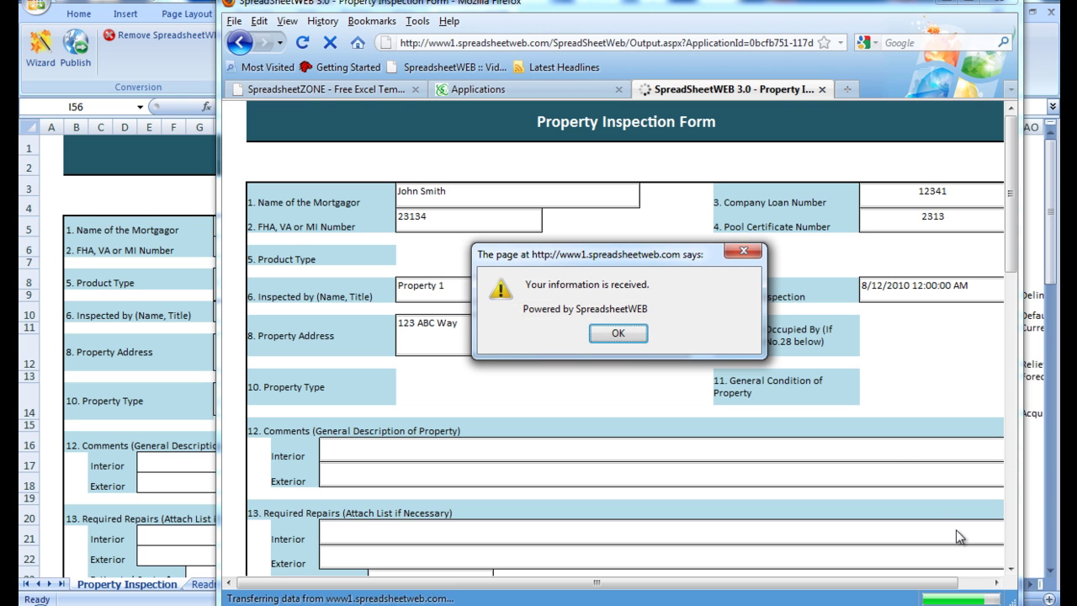
{"action": "left_click", "coordinate": [636, 334]}
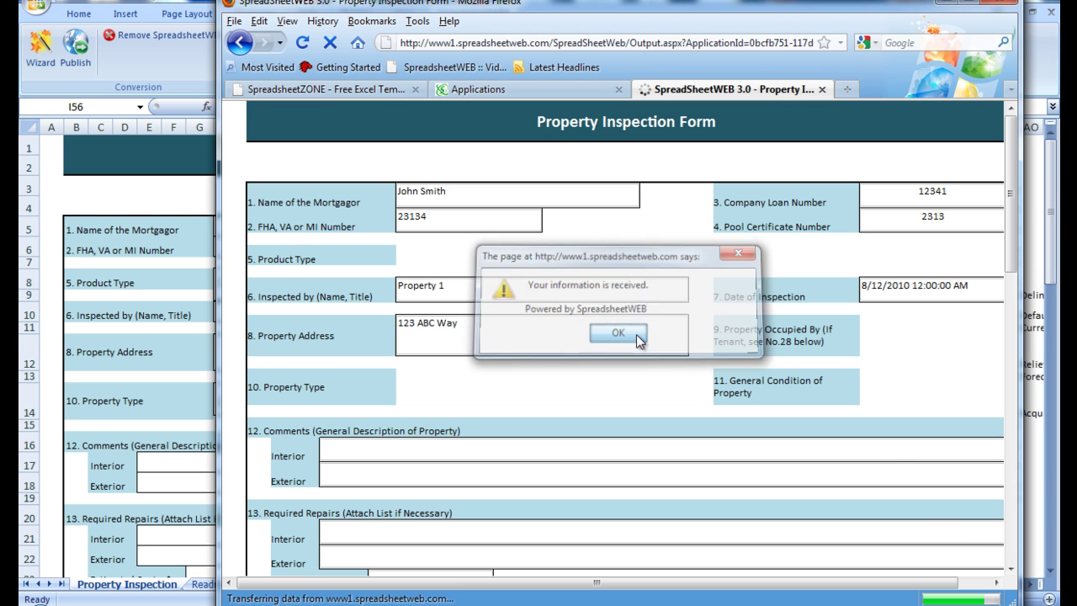
- Replace the mortgagor name with a different name and save the form as a second record
{"action": "left_click", "coordinate": [462, 197]}
{"action": "left_click_drag", "start_coordinate": [462, 198], "coordinate": [365, 198]}
{"action": "type", "text": "Jane Doe"}
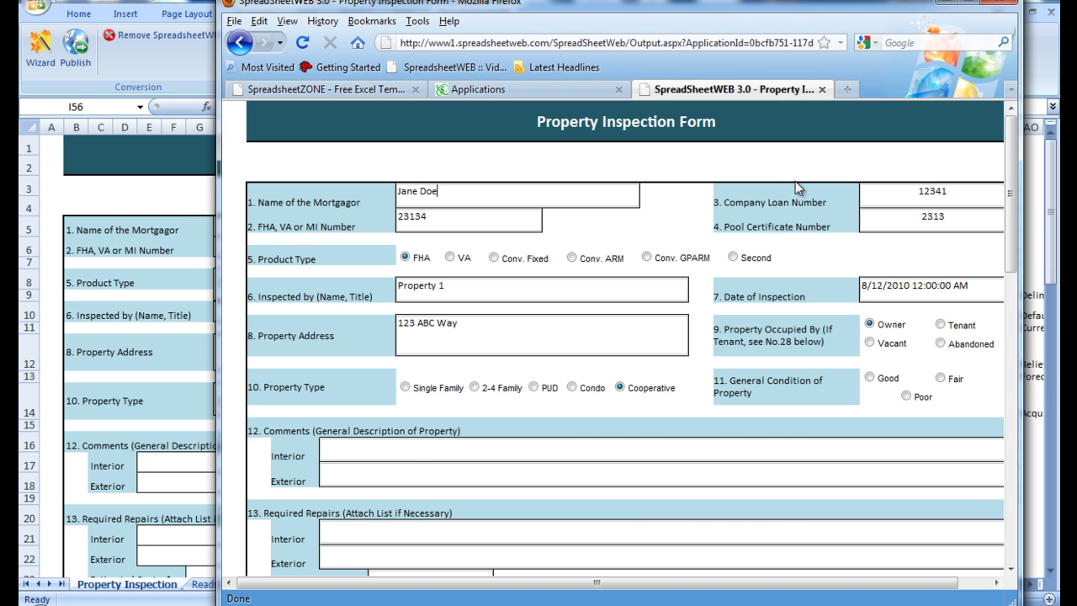
{"action": "scroll", "coordinate": [795, 181], "scroll_direction": "down", "scroll_amount": 15}
{"action": "left_click", "coordinate": [969, 531]}
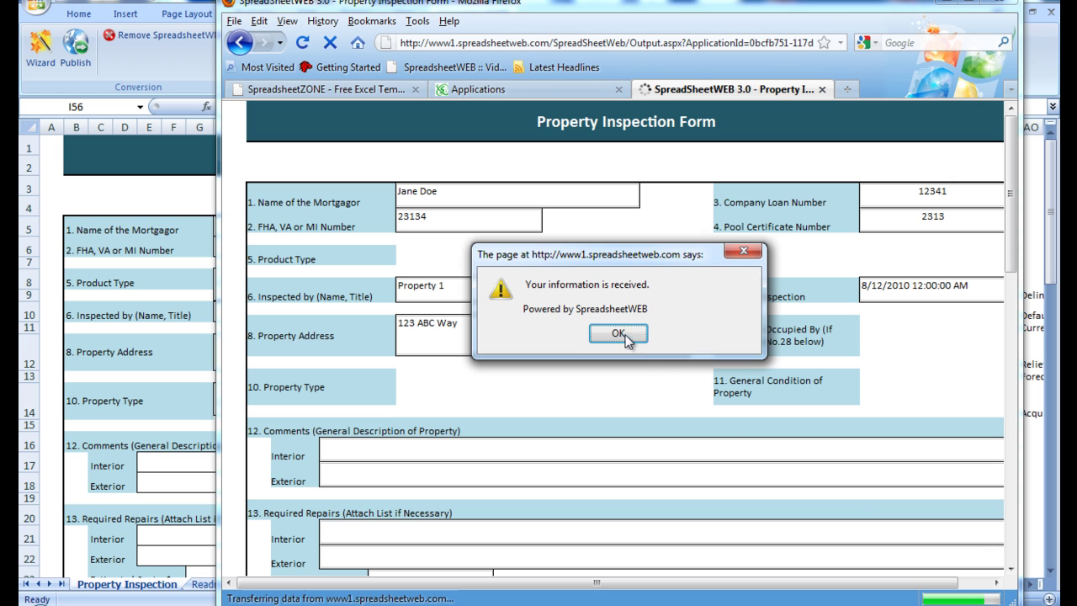
{"action": "left_click", "coordinate": [626, 337]}
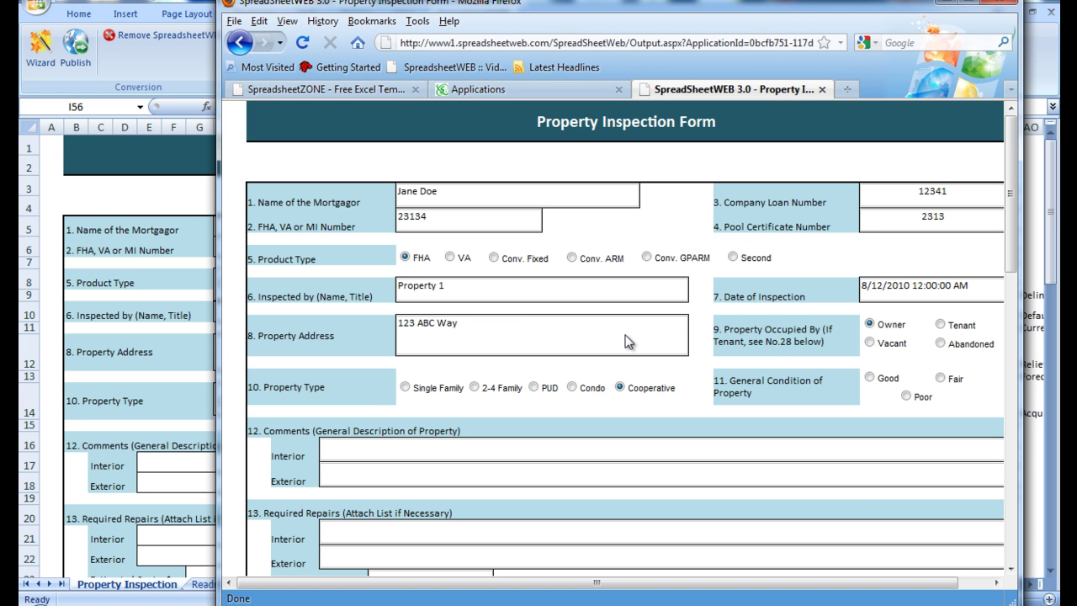
- Show the Property Inspection Form records on the Data page
{"action": "left_click", "coordinate": [822, 88]}
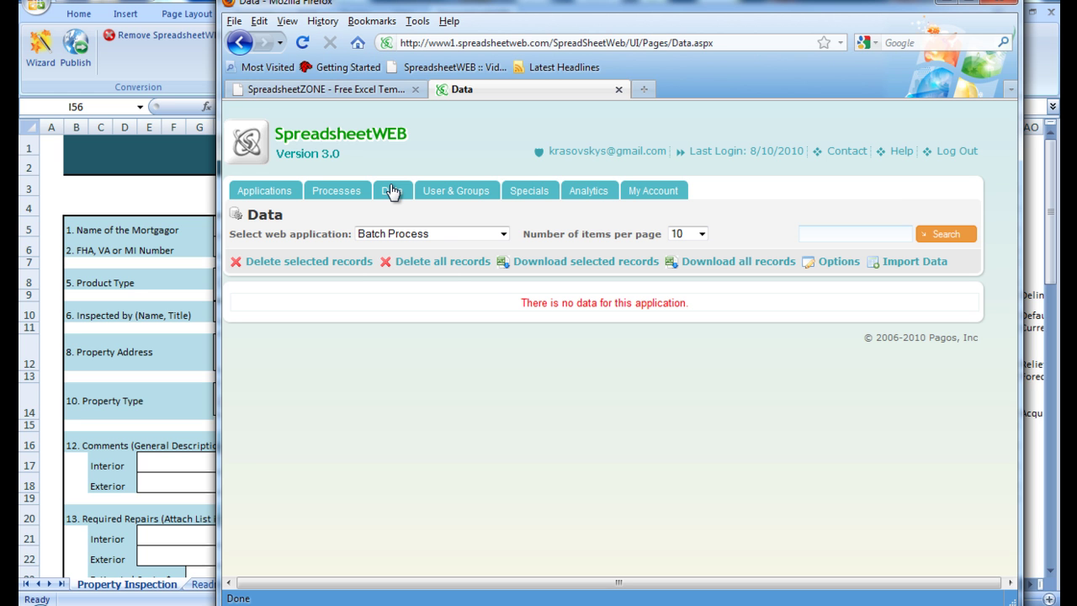
{"action": "left_click", "coordinate": [429, 233]}
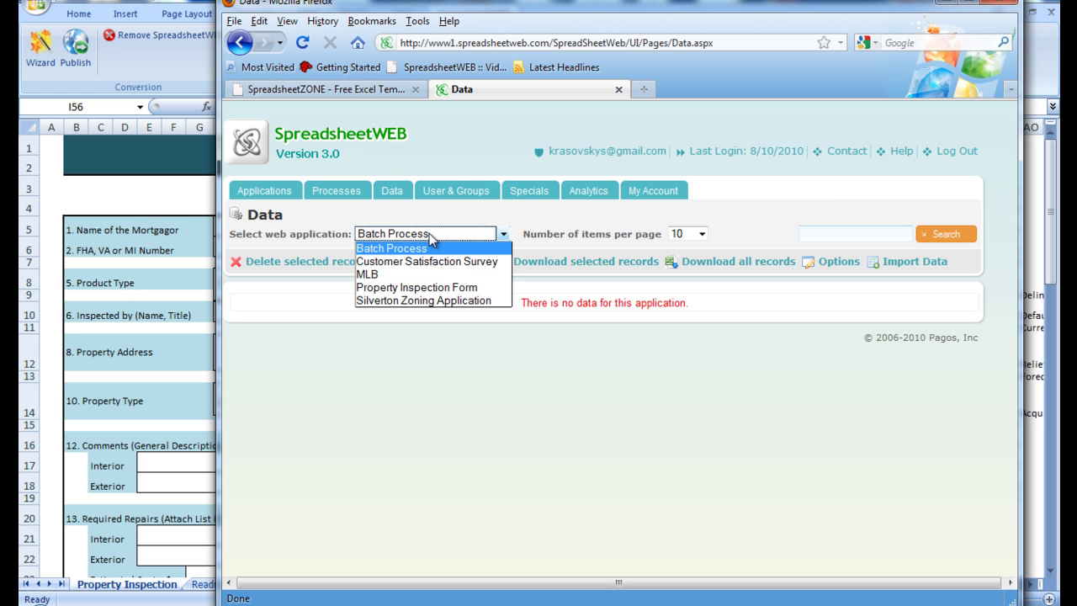
{"action": "left_click", "coordinate": [419, 288]}
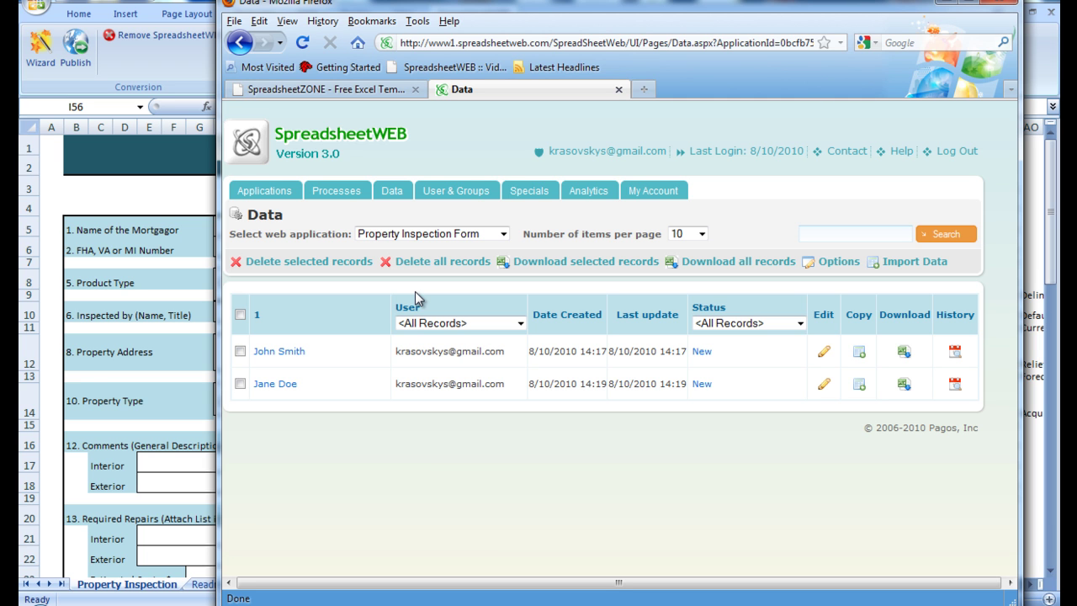
- Save a distinct colour for each of the five statuses, Status #1 to #5
{"action": "left_click", "coordinate": [840, 263]}
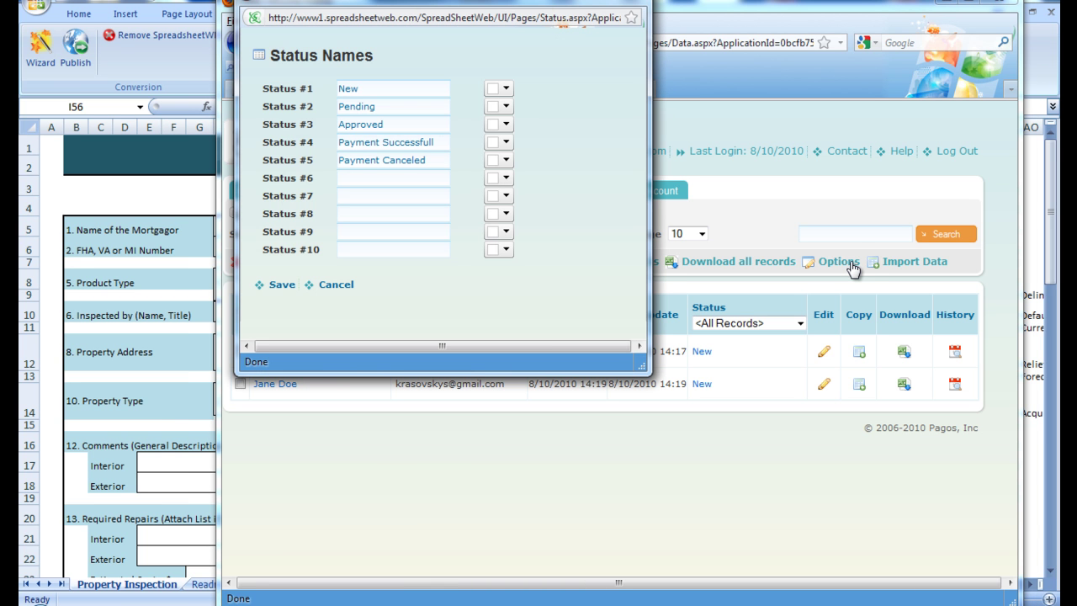
{"action": "left_click", "coordinate": [282, 285]}
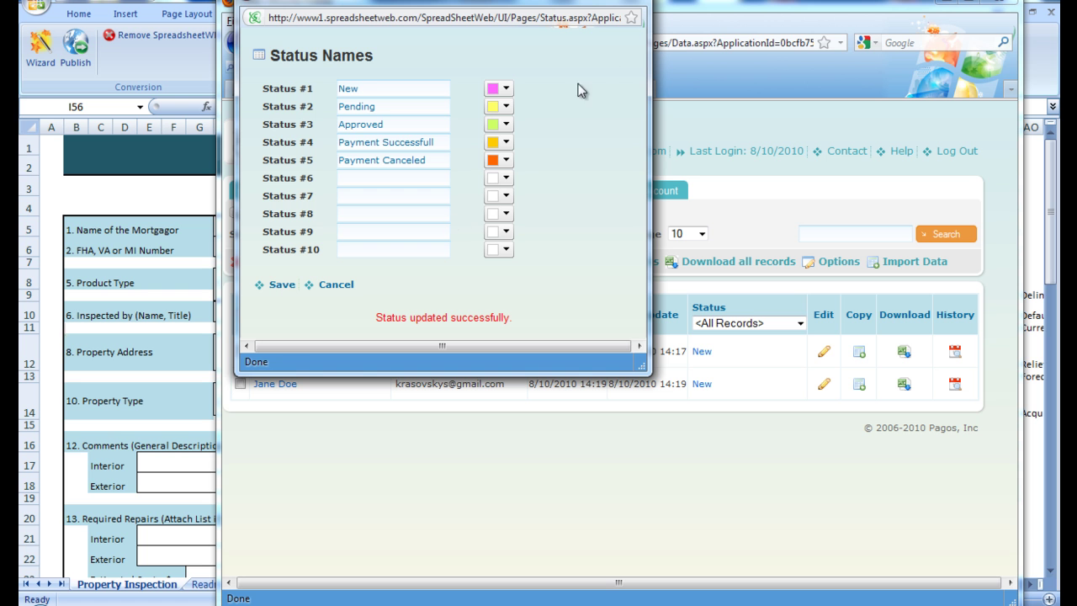
{"action": "left_click", "coordinate": [618, 3]}
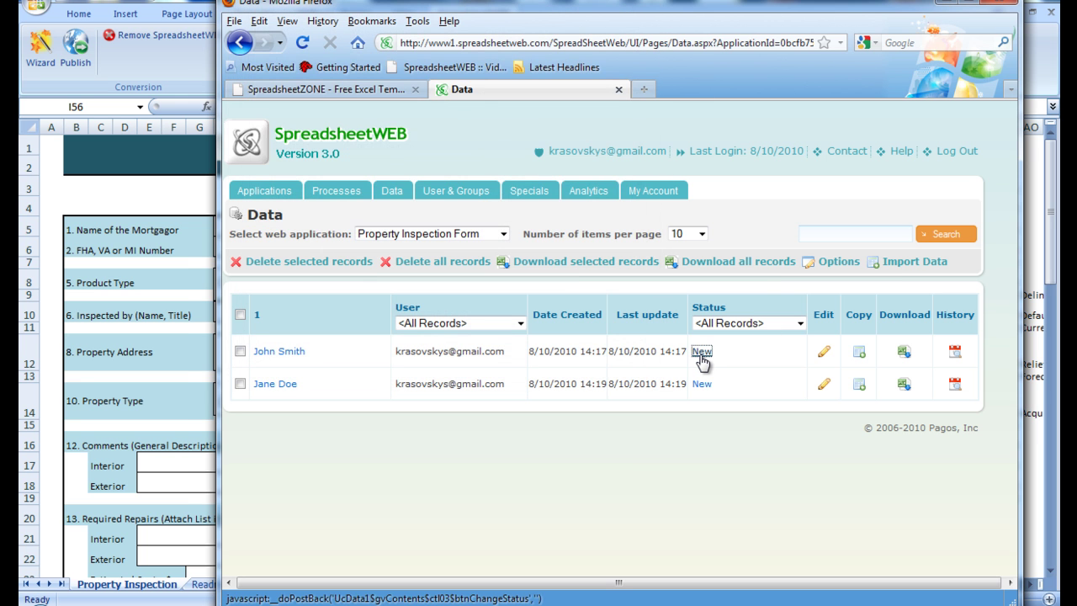
- Change the first record's status from New to Pending, then open that record's inspection form
{"action": "left_click", "coordinate": [701, 351]}
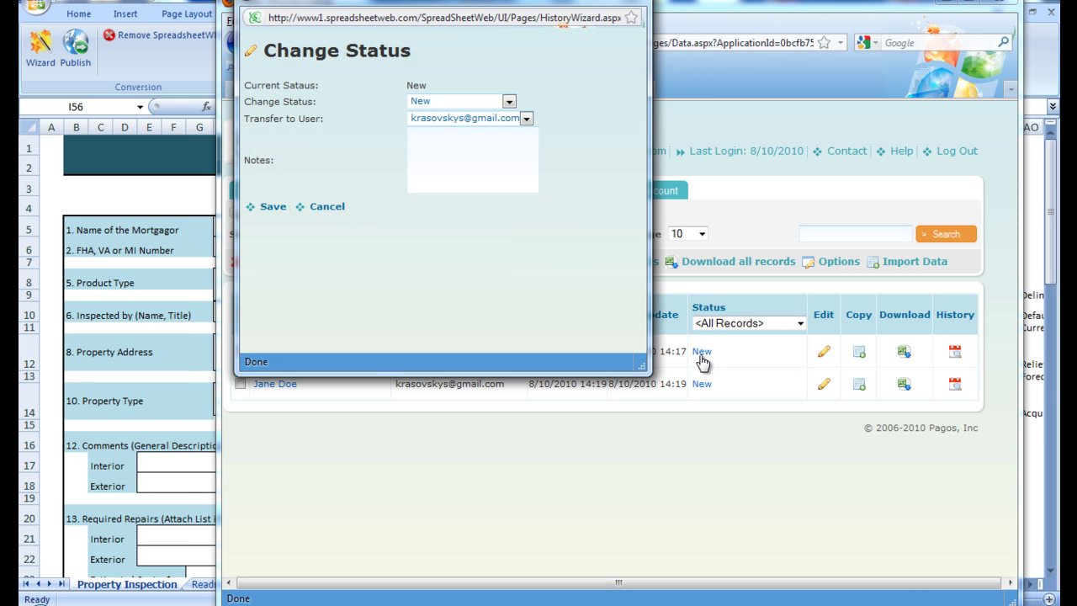
{"action": "left_click", "coordinate": [449, 102]}
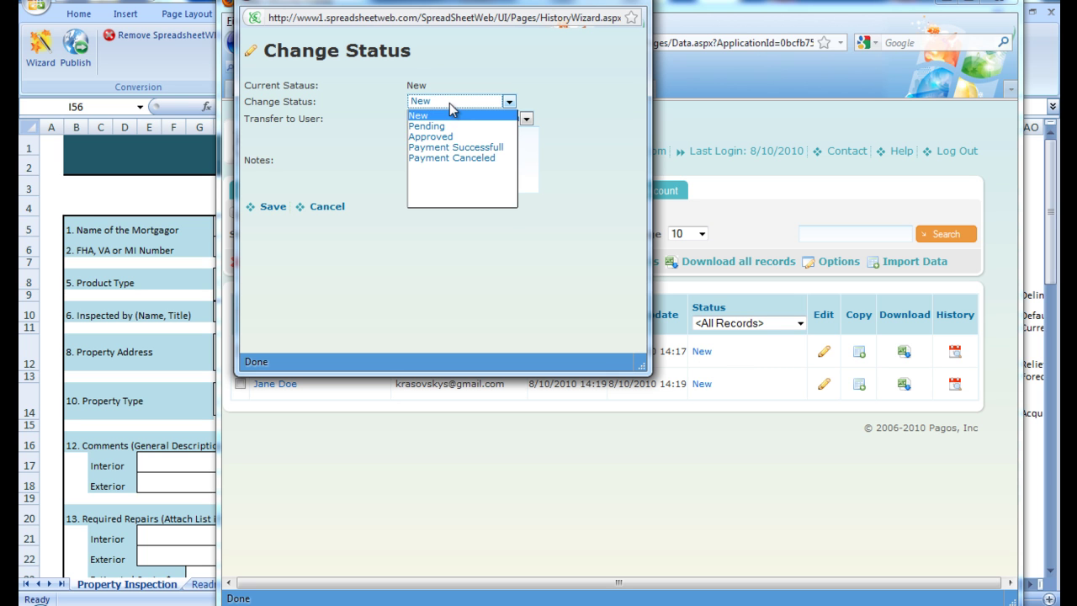
{"action": "left_click", "coordinate": [427, 126]}
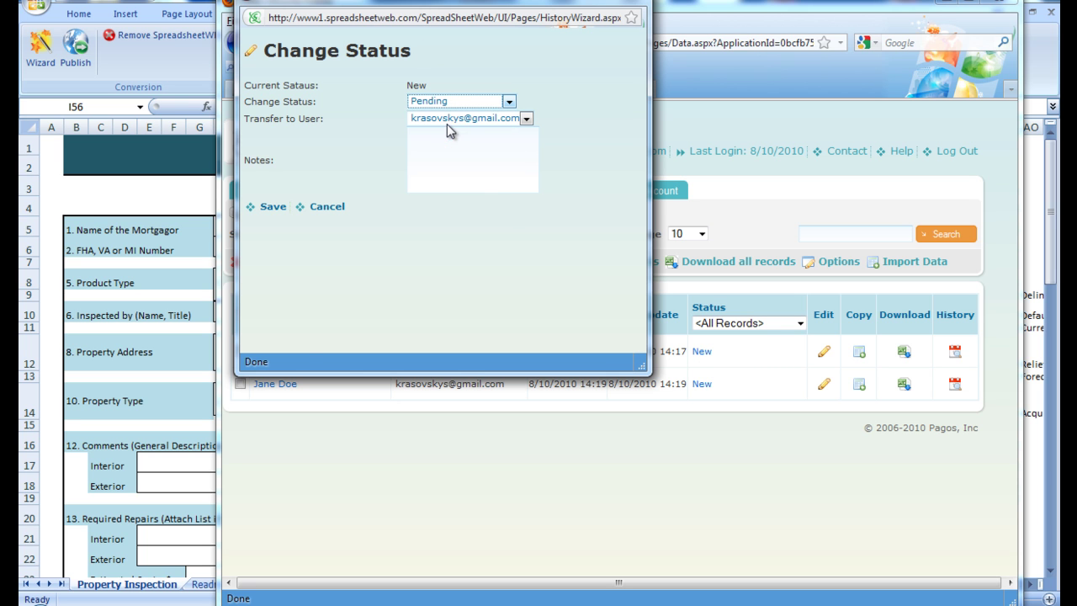
{"action": "left_click", "coordinate": [274, 208]}
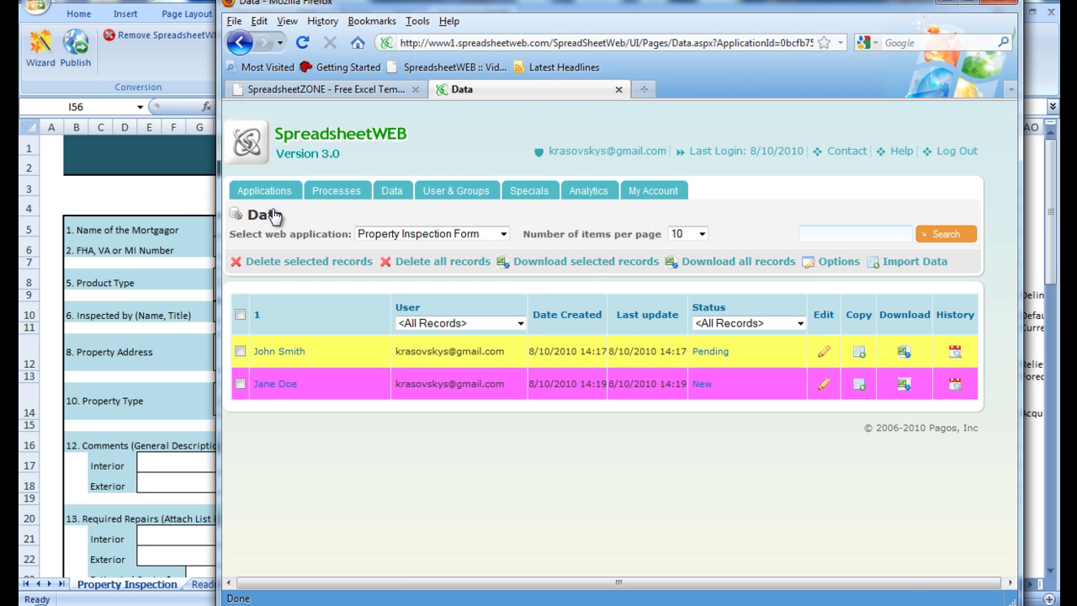
{"action": "left_click", "coordinate": [284, 352]}
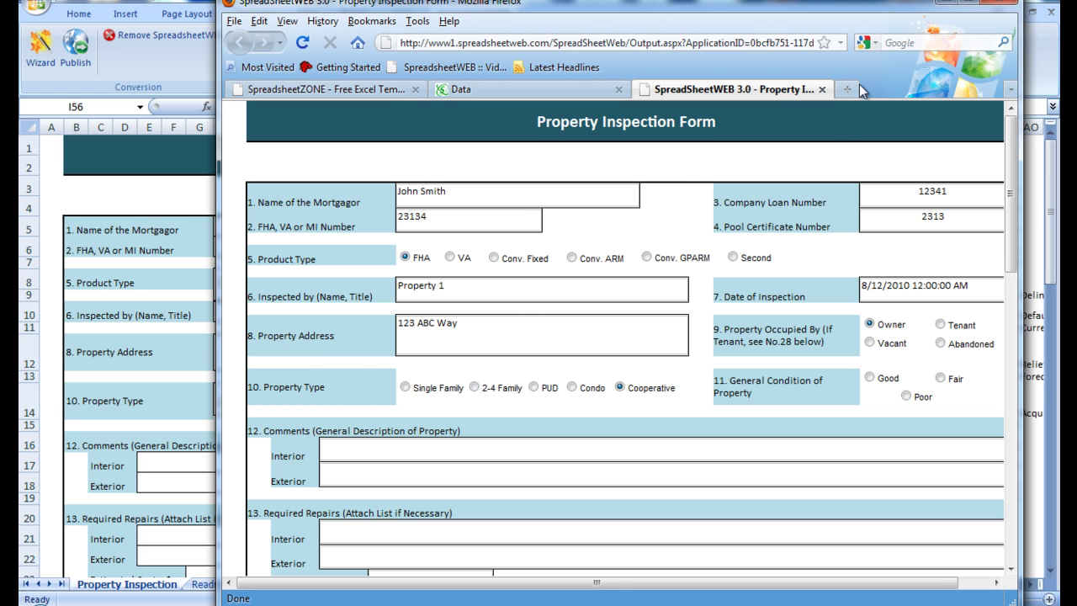
- Download both records as Report_8_10_2010.xls and open the report in Excel
{"action": "left_click", "coordinate": [821, 88]}
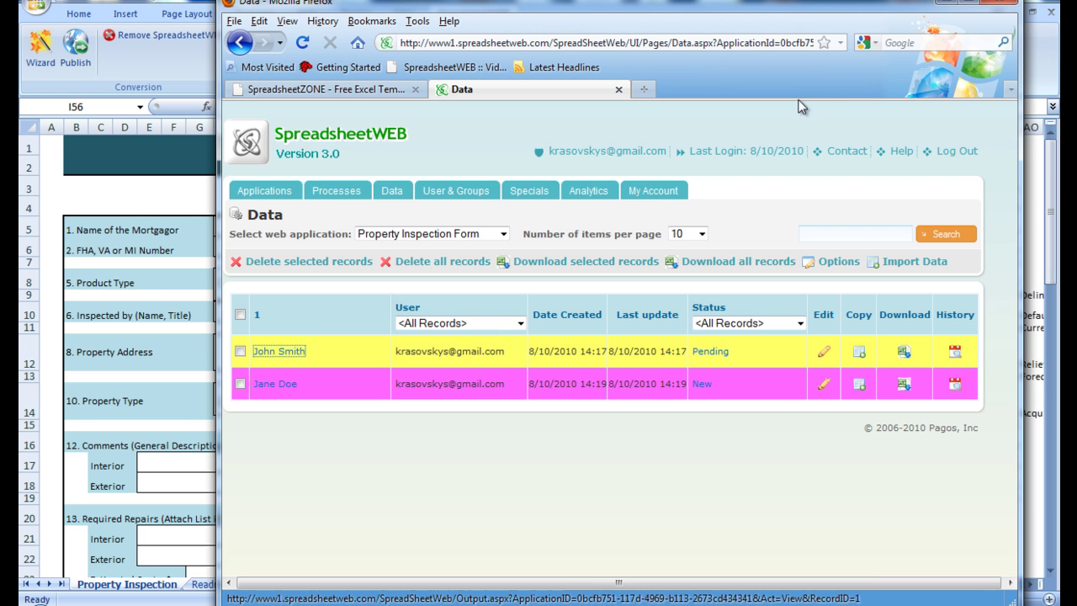
{"action": "left_click", "coordinate": [240, 351]}
{"action": "left_click", "coordinate": [240, 384]}
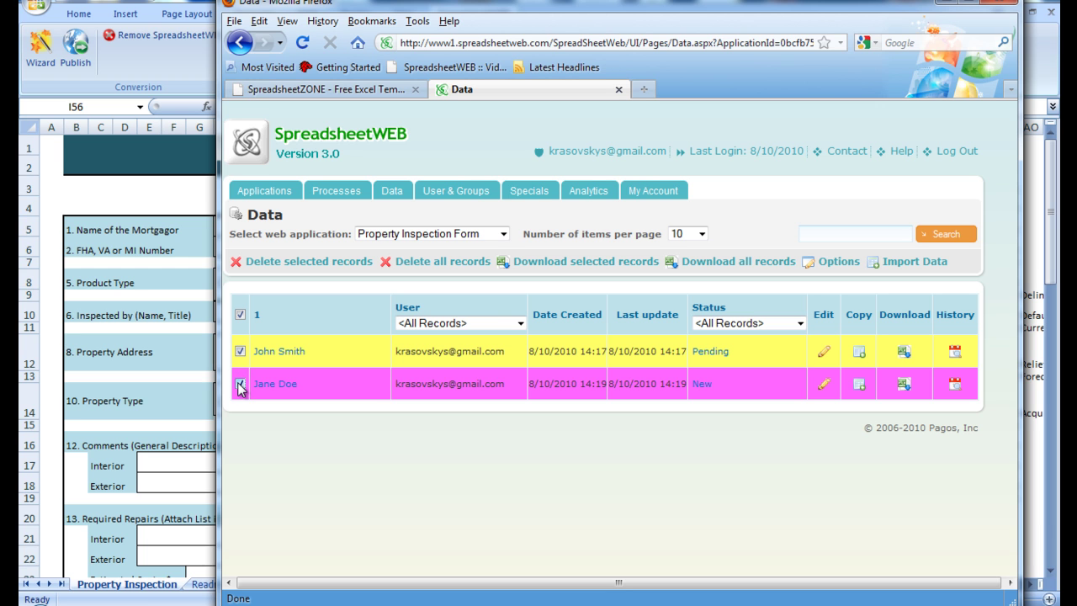
{"action": "left_click", "coordinate": [598, 262]}
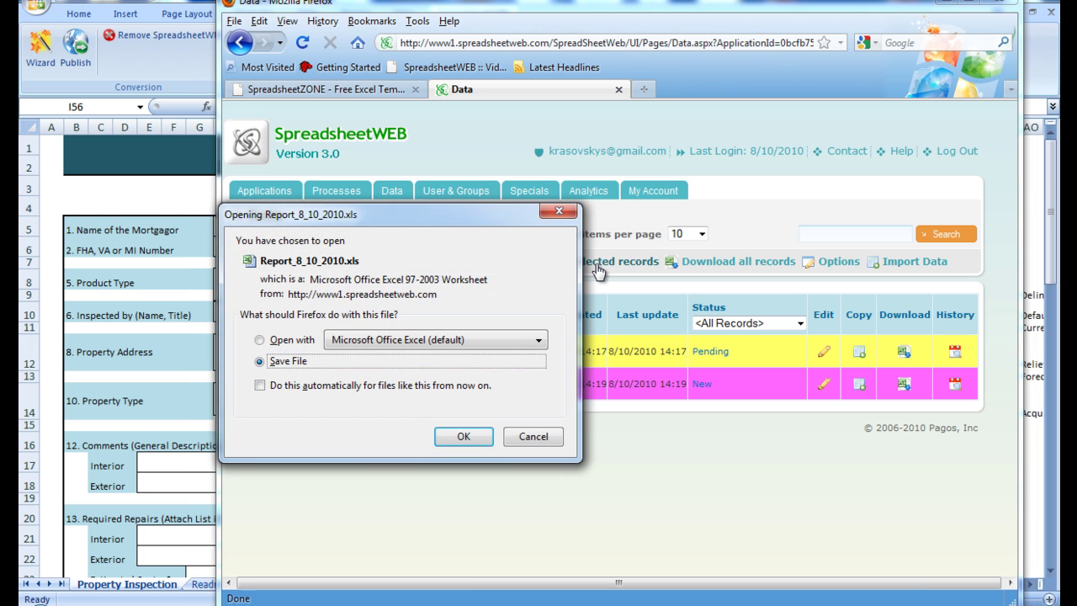
{"action": "left_click", "coordinate": [481, 437]}
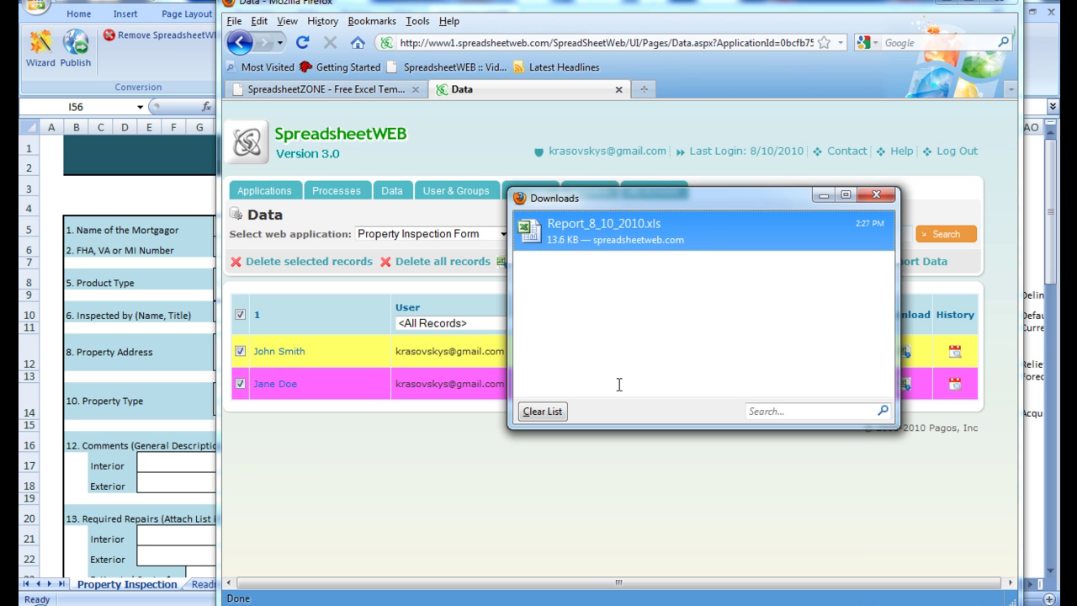
{"action": "double_click", "coordinate": [687, 249]}
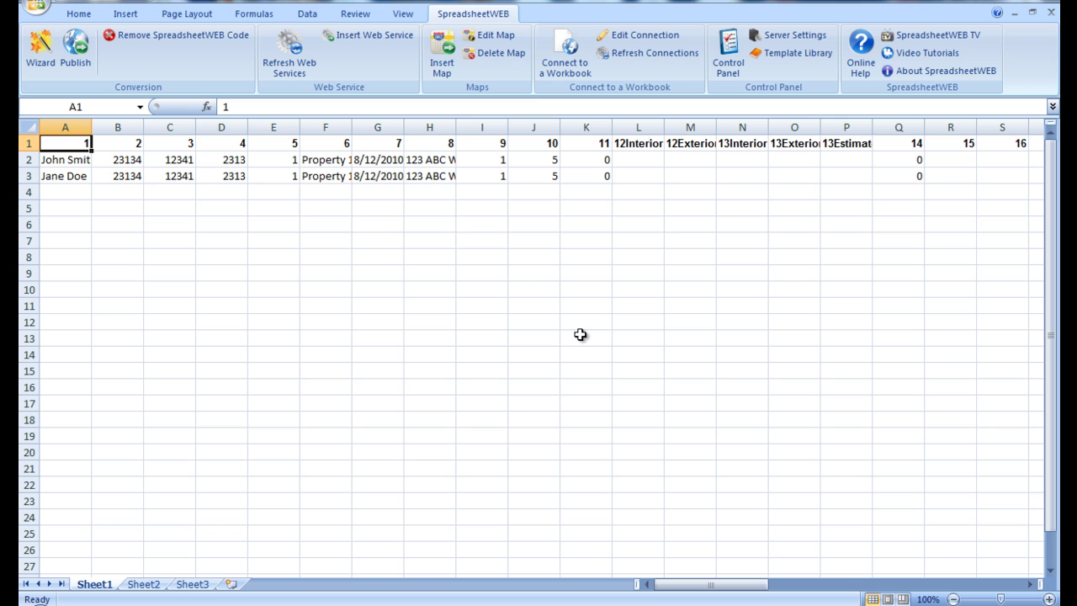